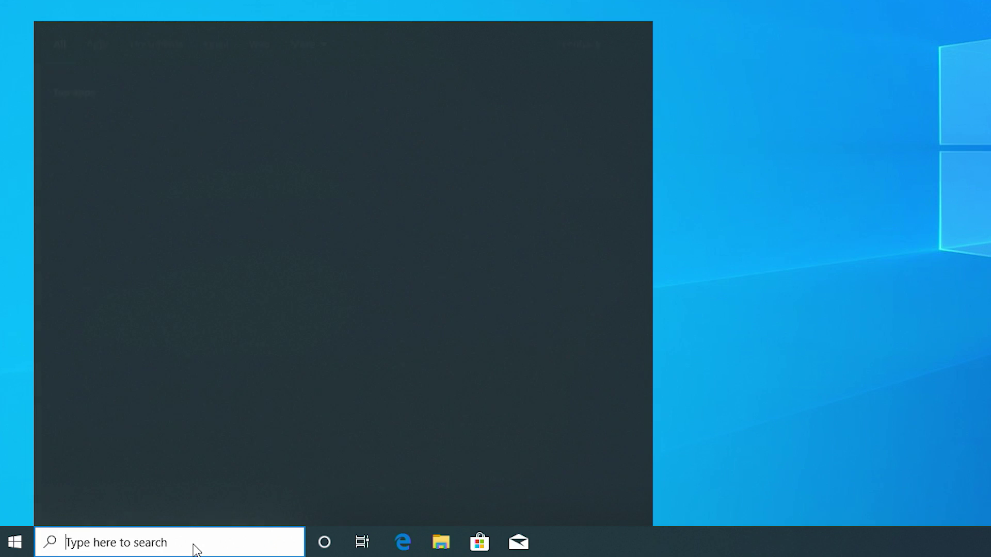
- Search Windows for 'video' to find the Video Editor app
text(video)
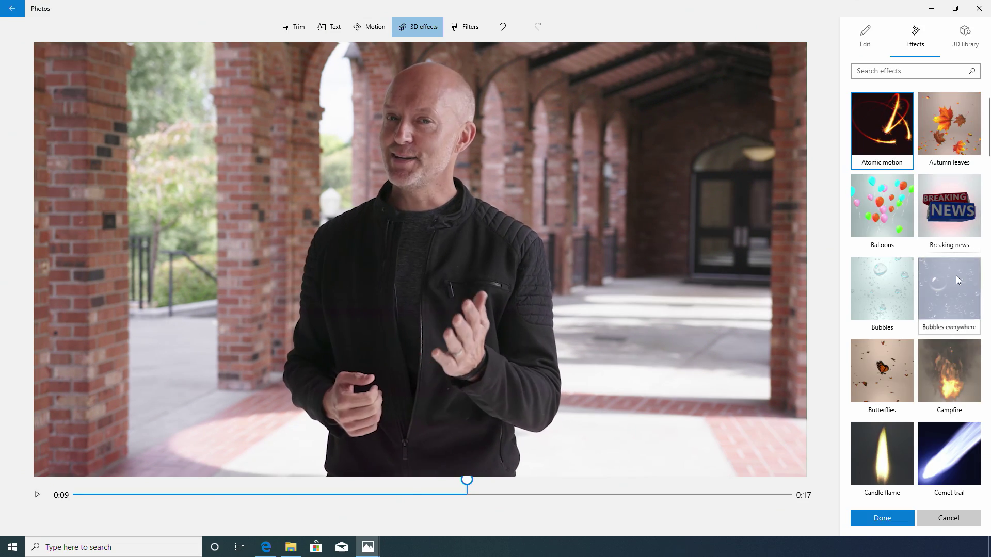
- Add the Bubbles everywhere 3D effect to the clip, then browse the Text title styles
click(956, 275)
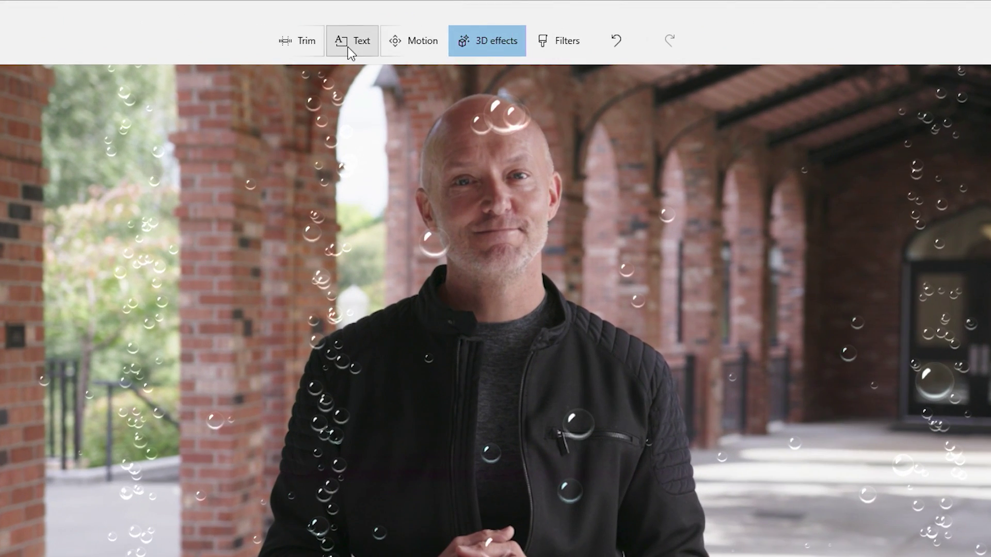
click(352, 44)
scroll(952, 191, down, 3)
scroll(952, 191, down, 1)
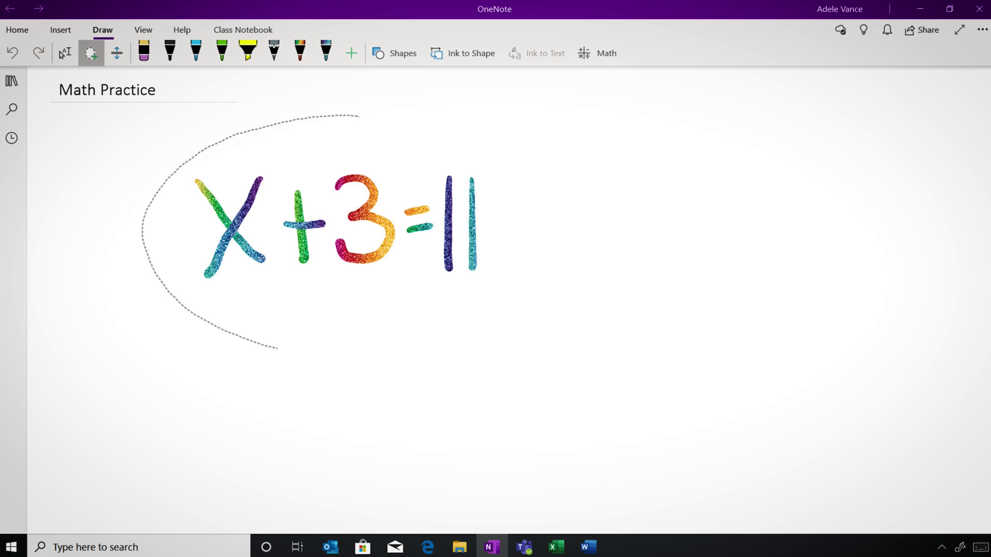
- Solve the inked x+3=11 for x and show its linear-equation steps in Immersive Reader
click(598, 53)
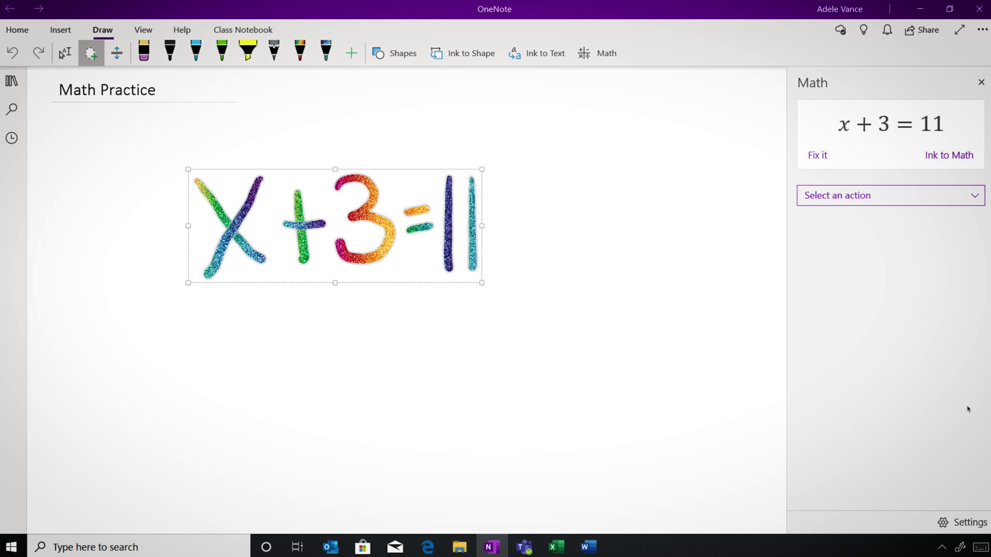
click(959, 202)
click(957, 175)
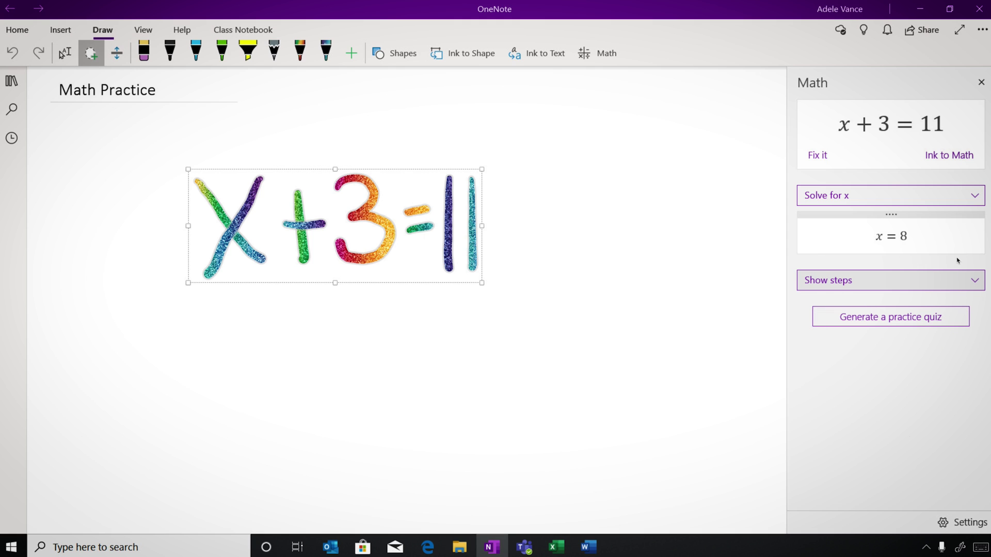
click(959, 282)
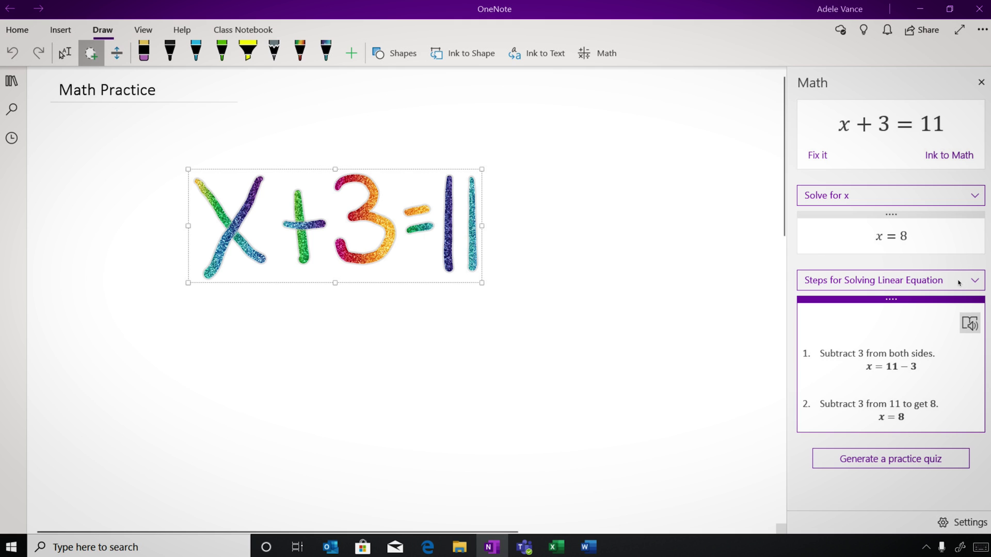
click(971, 324)
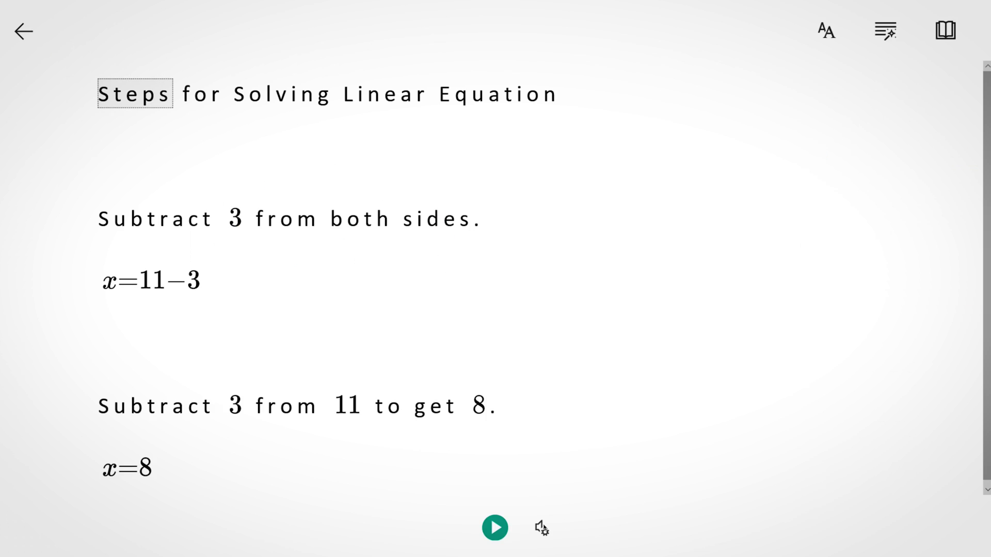
- Play the read-aloud of the x+3=11 solution steps
click(495, 527)
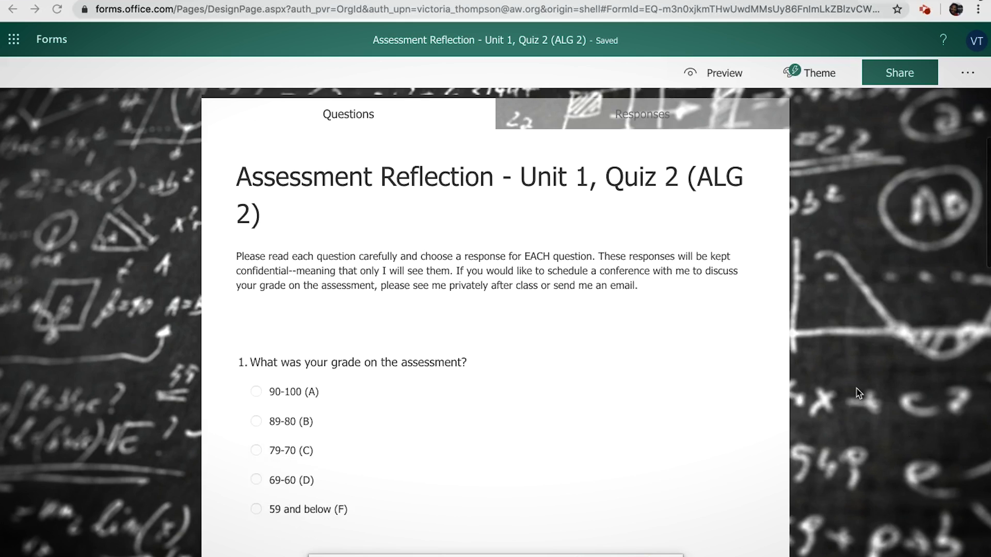
scroll(859, 393, down, 3)
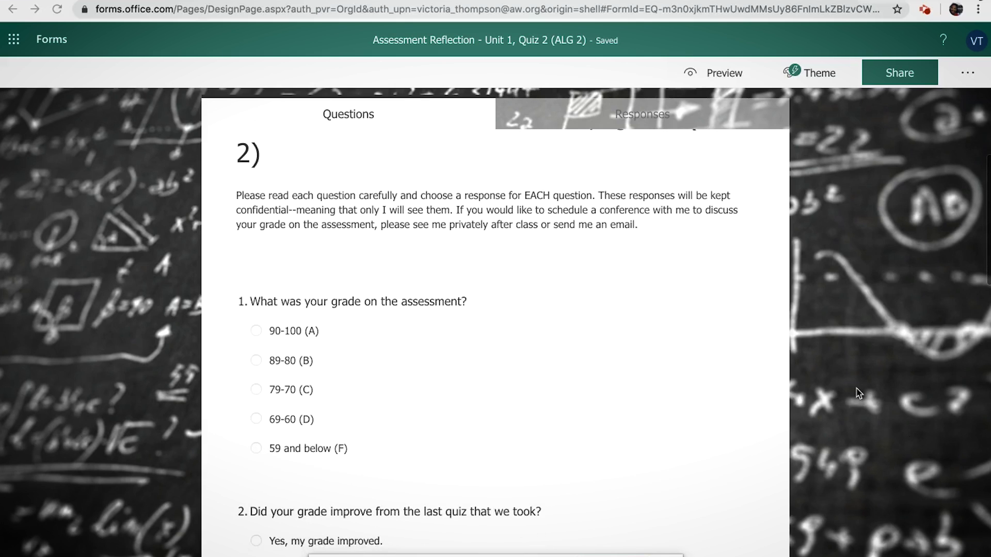
scroll(858, 393, down, 1)
scroll(858, 393, down, 5)
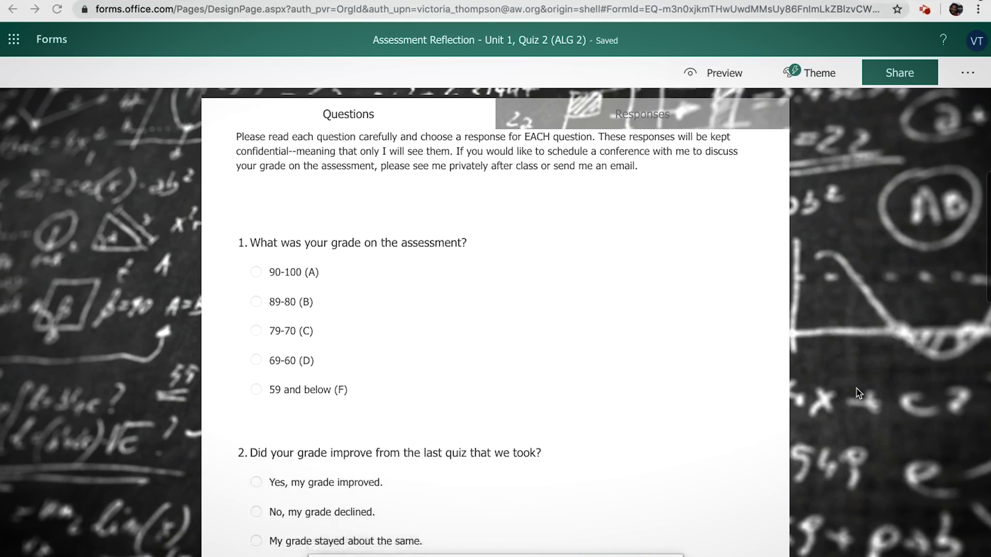
scroll(858, 393, down, 6)
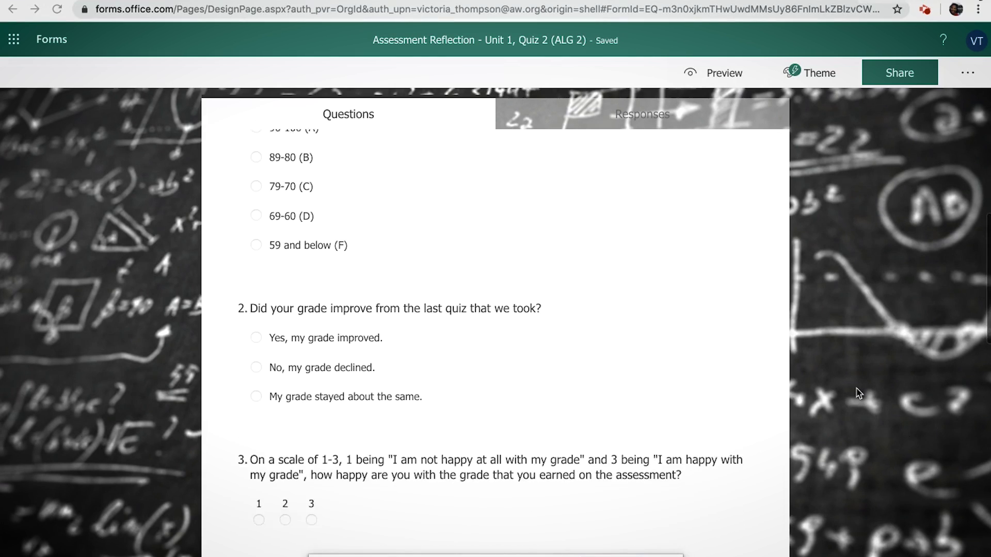
scroll(858, 394, down, 8)
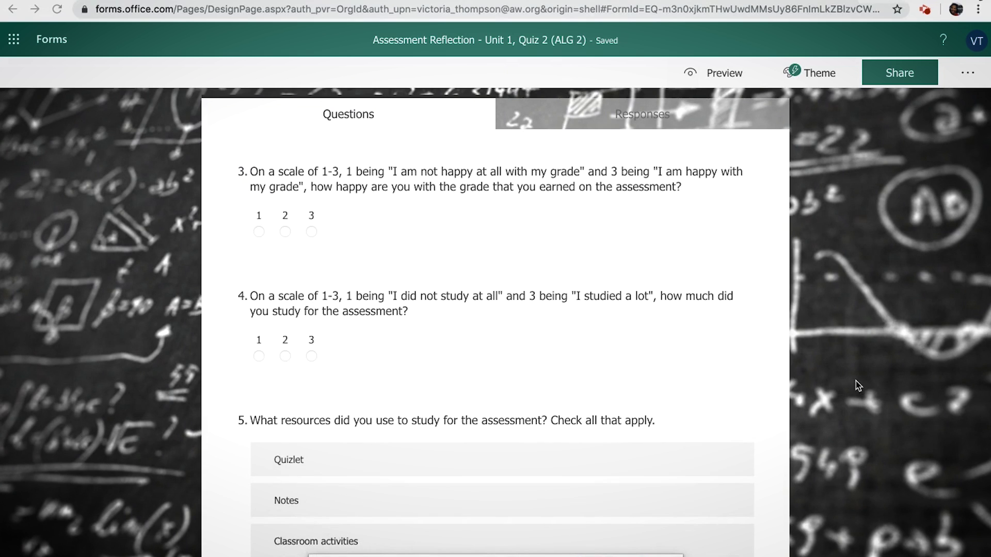
scroll(858, 386, down, 5)
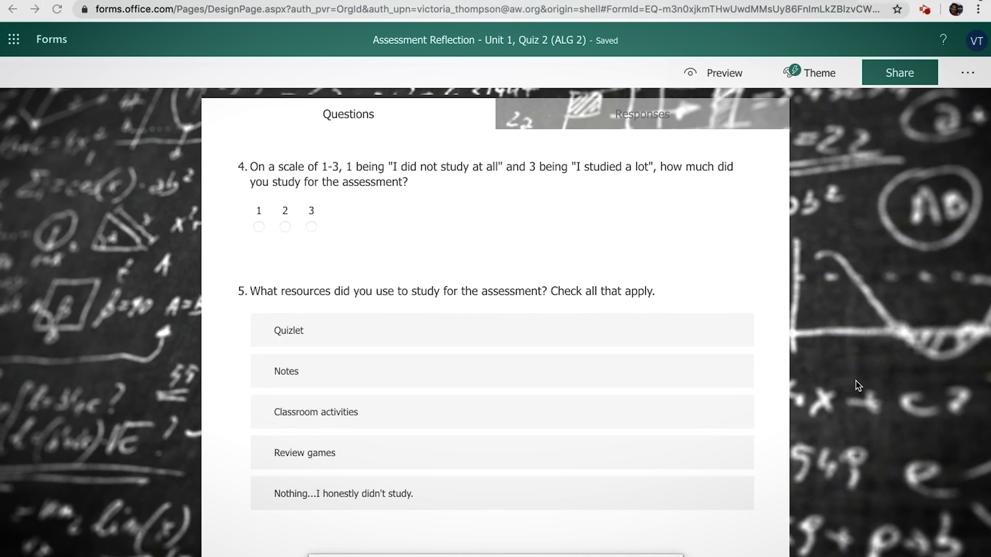
scroll(859, 386, down, 10)
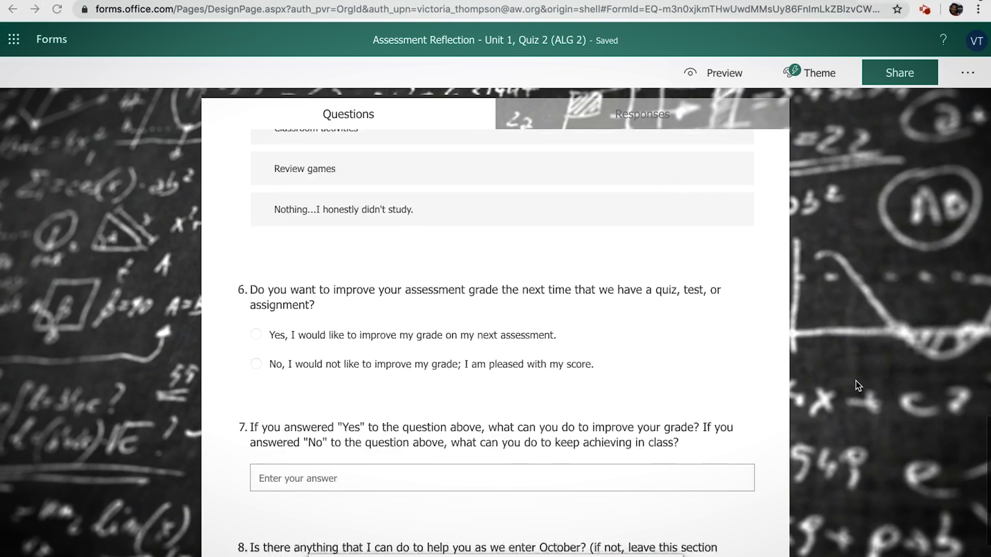
scroll(858, 386, down, 4)
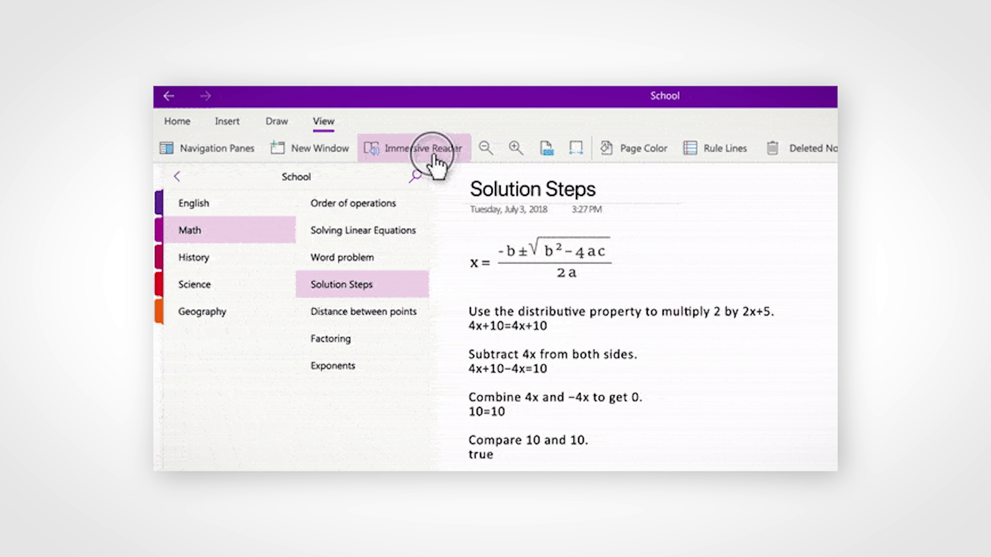
- Launch Immersive Reader from View on the Solution Steps page and start read-aloud
click(434, 155)
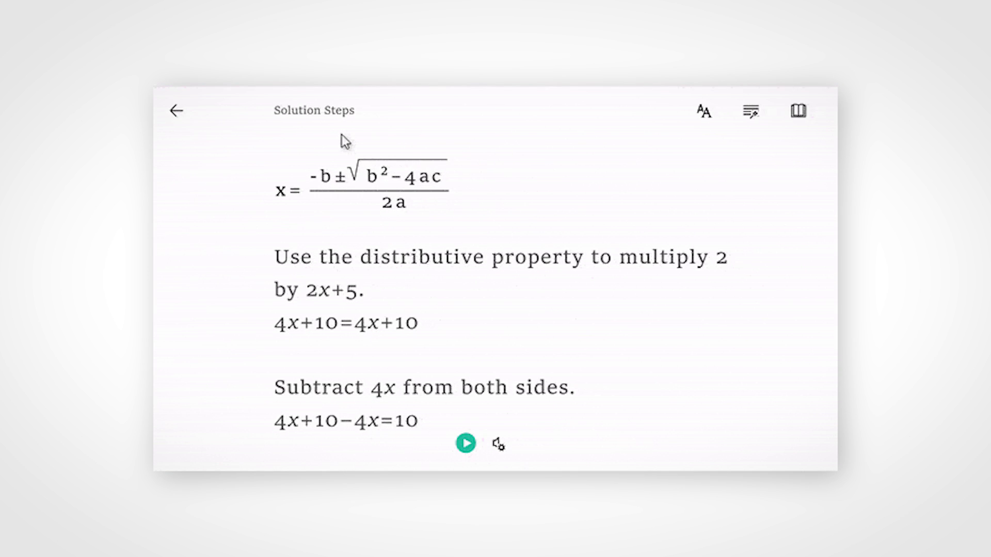
click(460, 440)
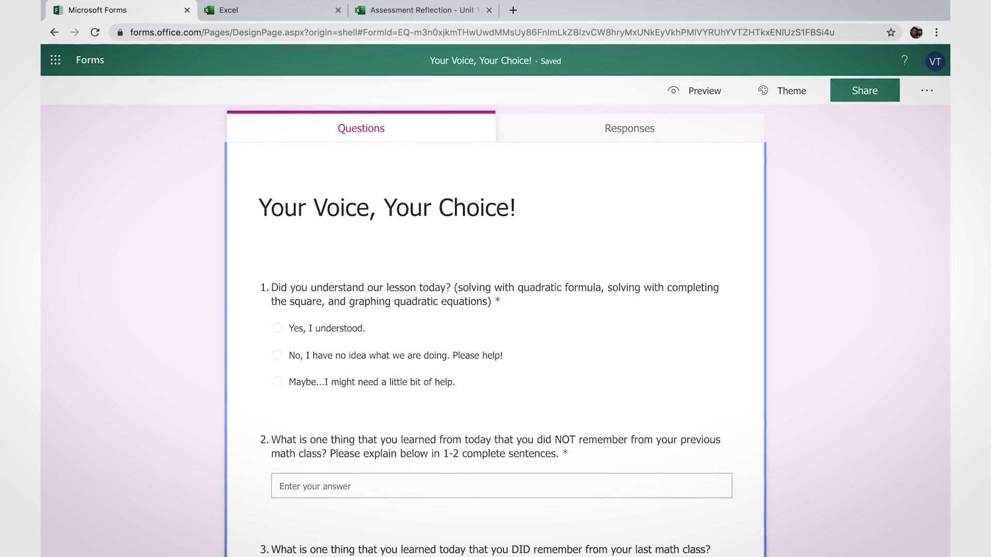
scroll(495, 335, down, 5)
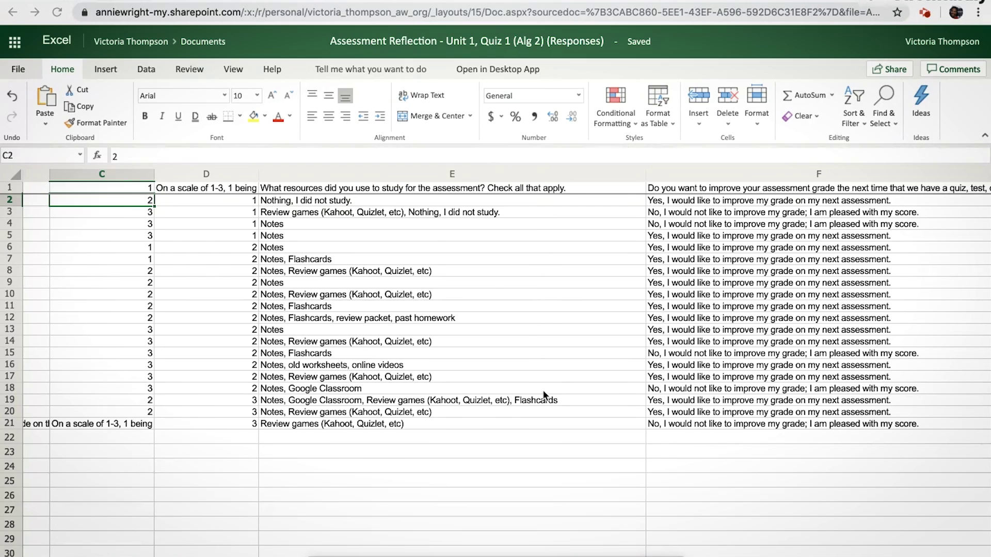
- Scroll right through the quiz responses and display cell F1's full question text
scroll(549, 432, right, 5)
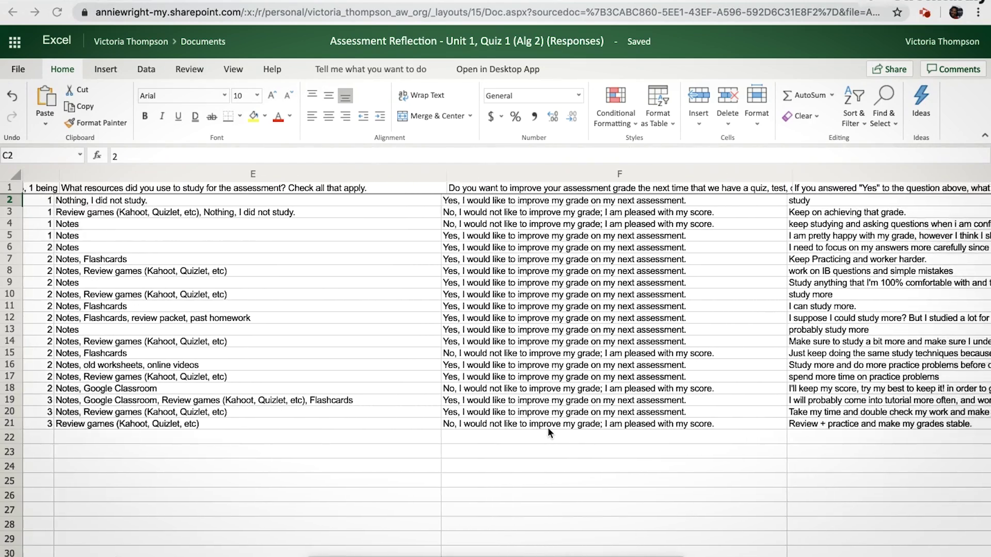
scroll(547, 427, right, 1)
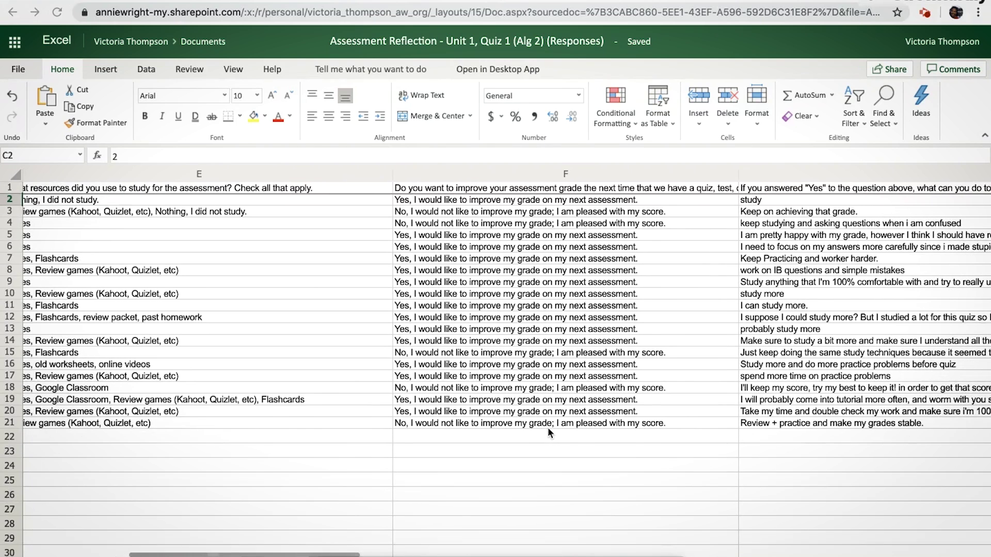
double_click(520, 189)
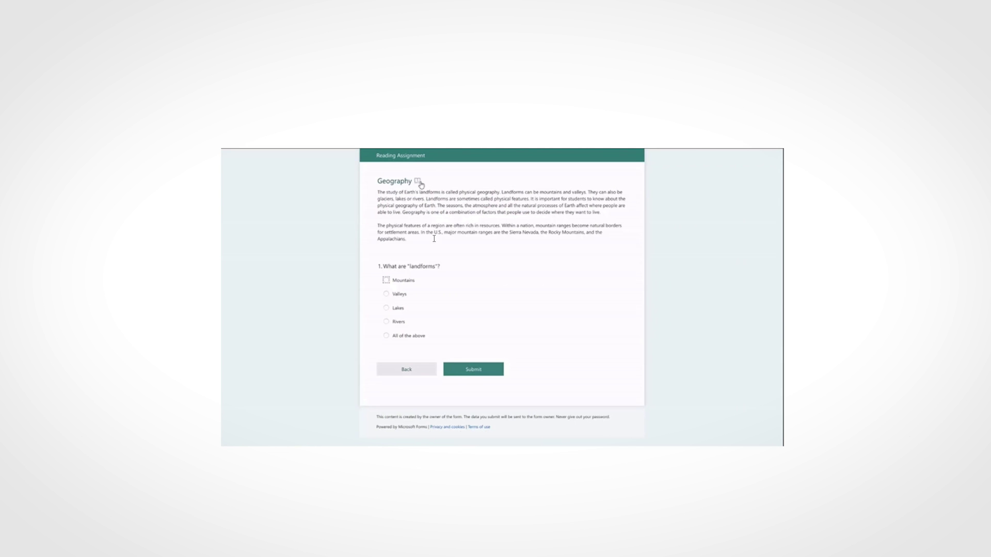
- Open the Geography passage in Immersive Reader from its heading icon
click(419, 183)
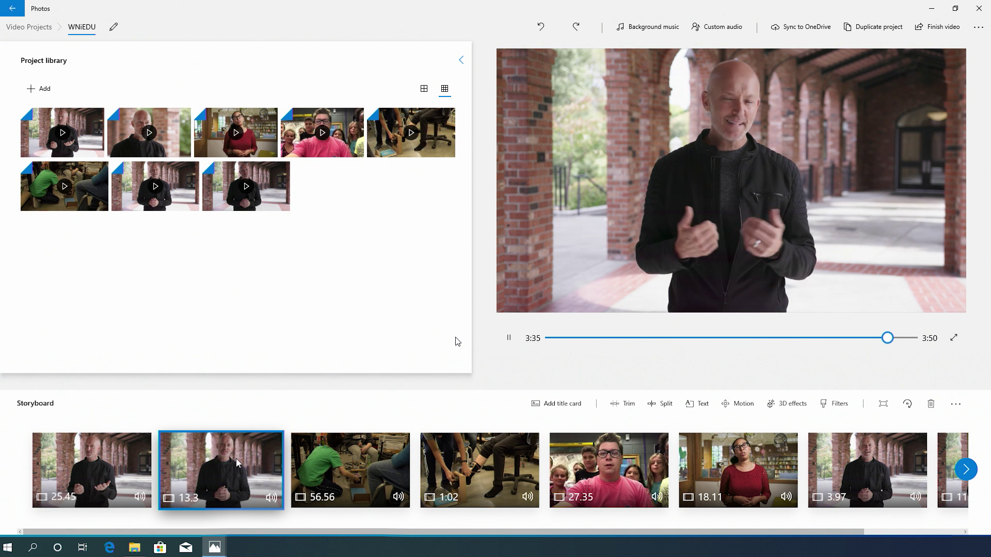
- Open Background music in the Video Editor to see the available tracks
click(637, 32)
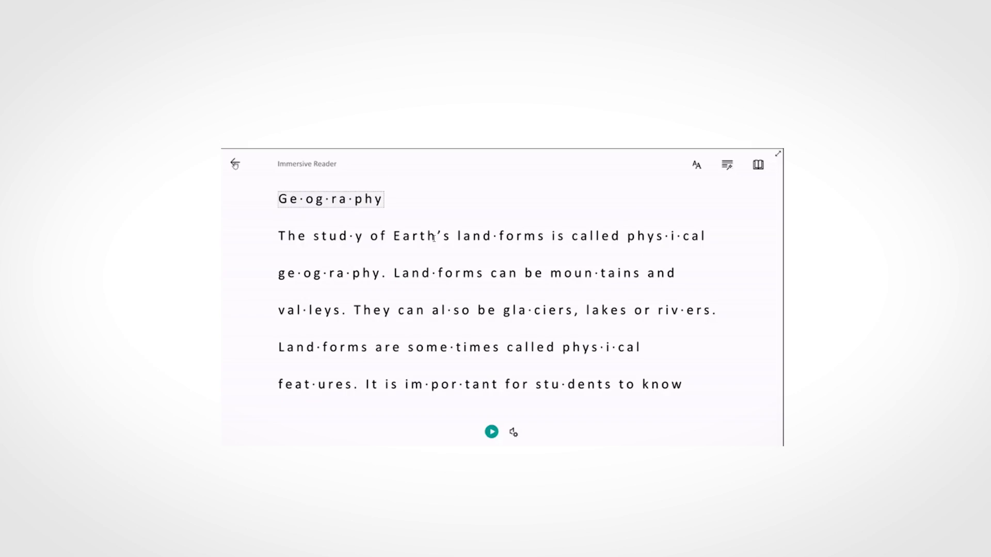
- Exit the reader and open question 1 on landforms with its choices in Immersive Reader
click(235, 164)
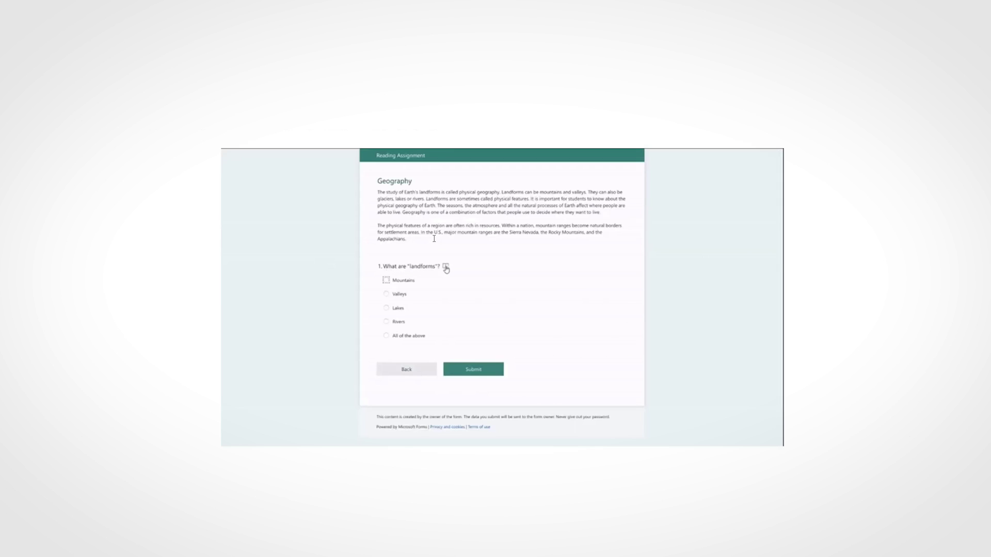
click(446, 268)
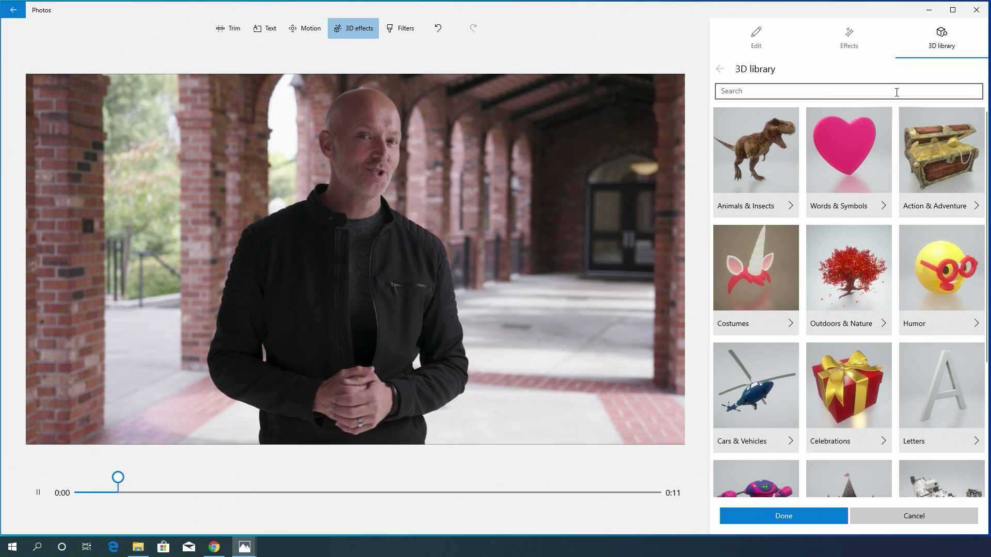
- Search the 3D library for 'space station' and add the International Space Station model
click(897, 92)
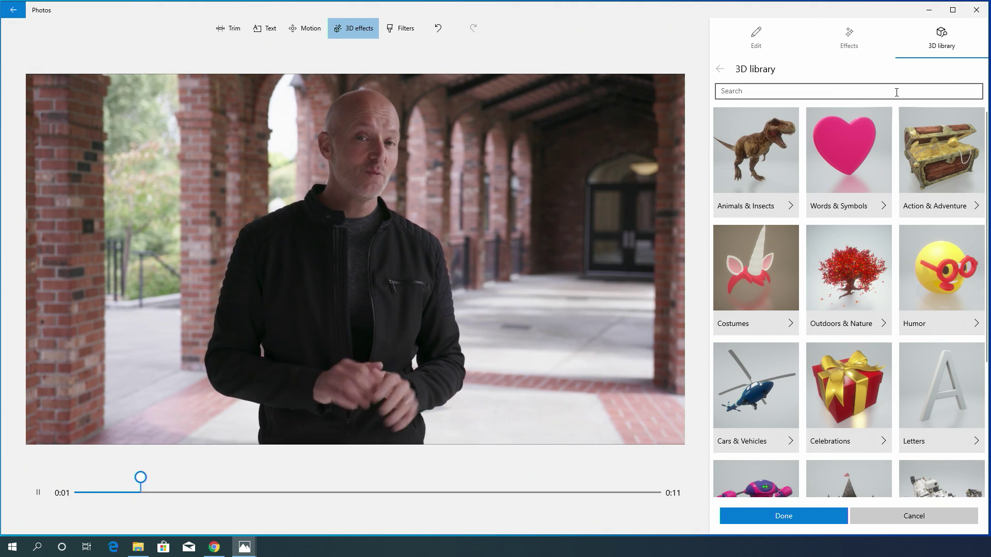
text(space station)
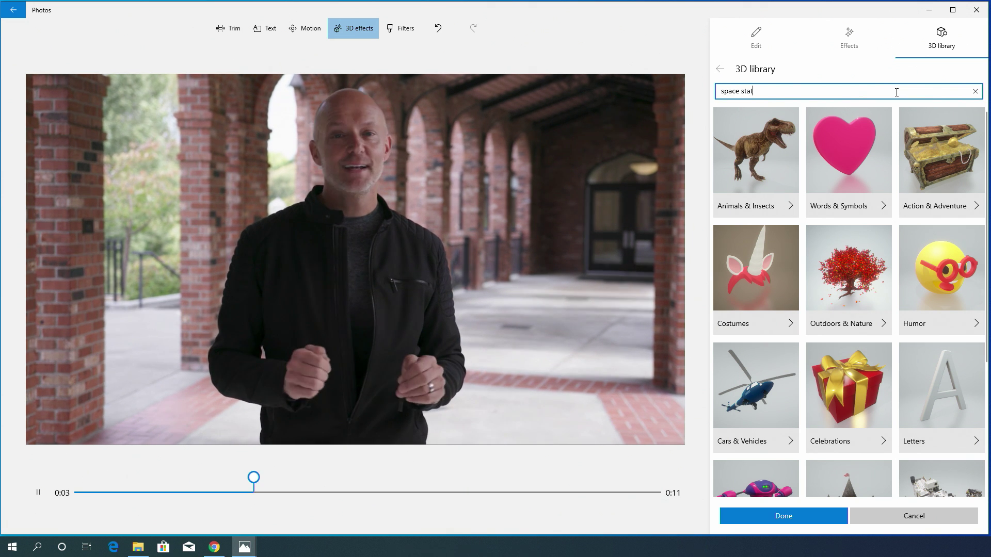
key(Return)
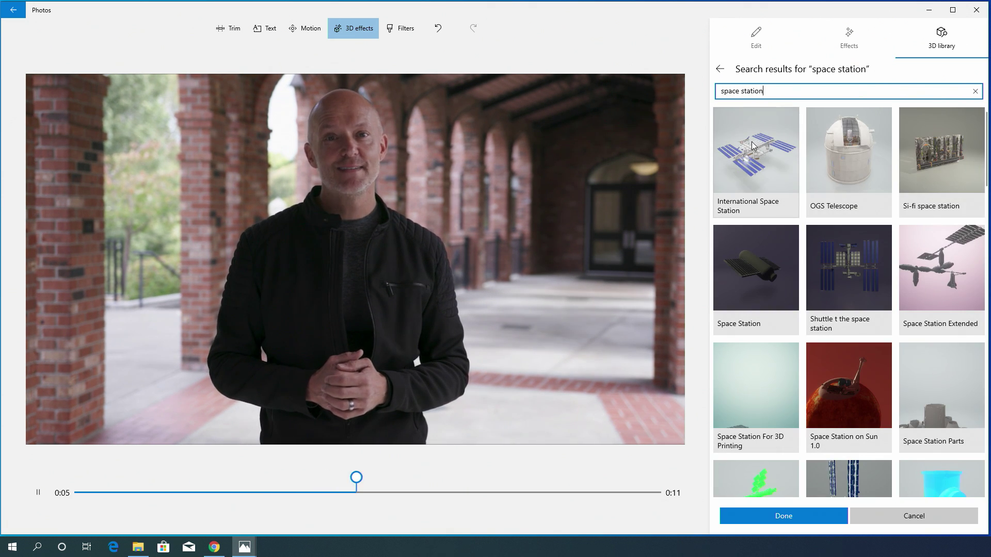
click(763, 153)
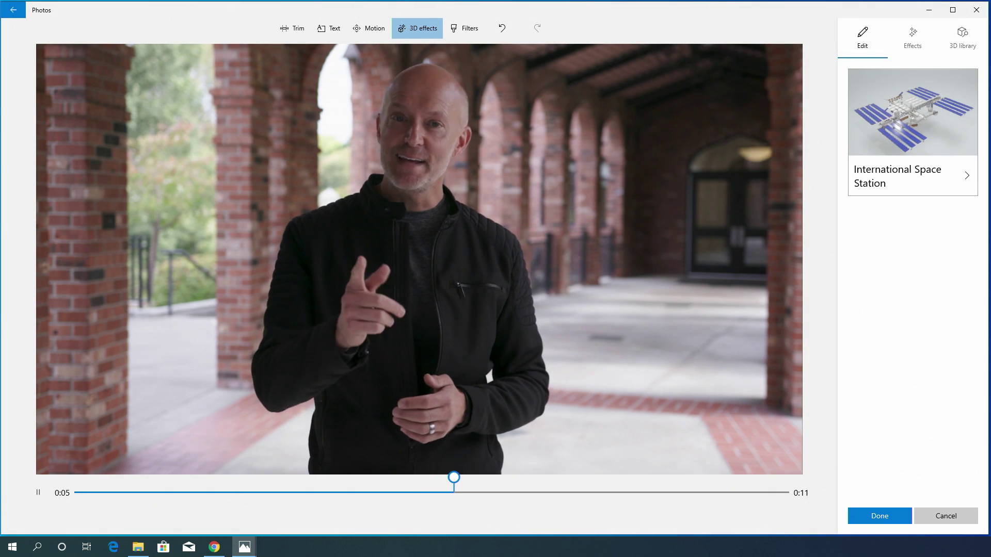
- Add a bold 'Hacking STEM' text title and apply the changes
click(331, 28)
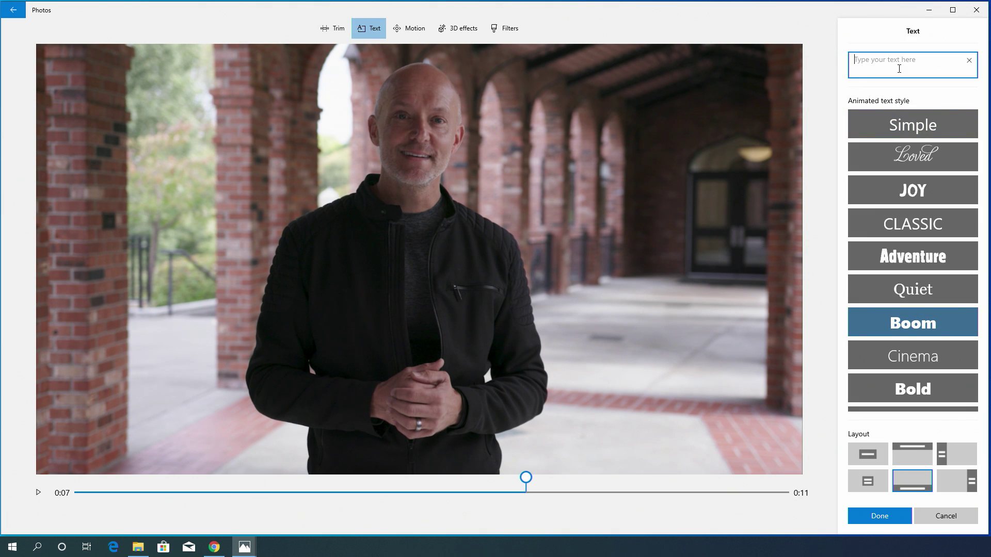
text(Hacking STEM)
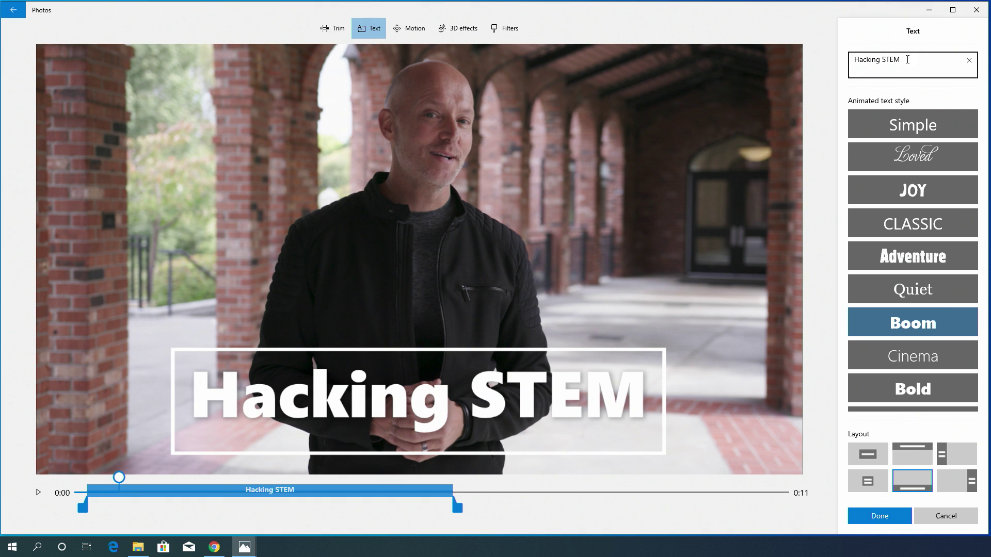
click(877, 517)
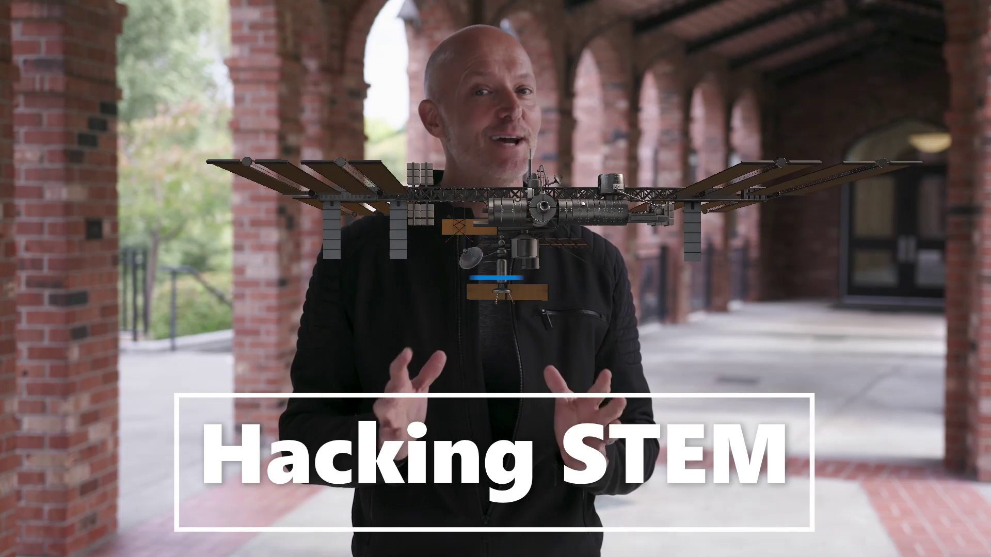